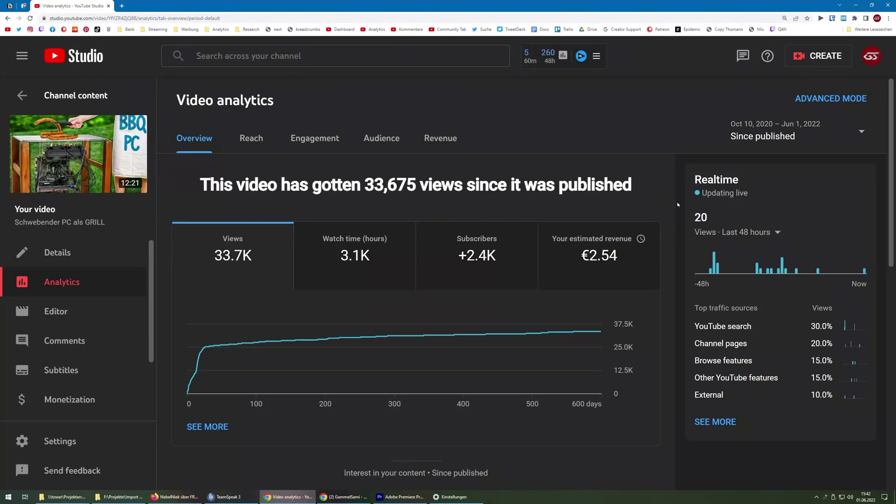
{"action": "scroll", "coordinate": [422, 184], "scroll_direction": "down", "scroll_amount": 1}
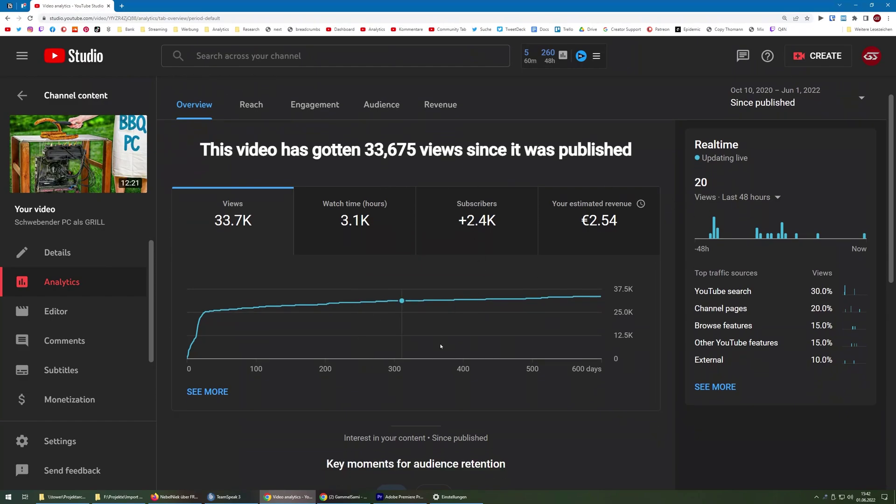
{"action": "scroll", "coordinate": [440, 347], "scroll_direction": "down", "scroll_amount": 2}
{"action": "scroll", "coordinate": [586, 316], "scroll_direction": "down", "scroll_amount": 1}
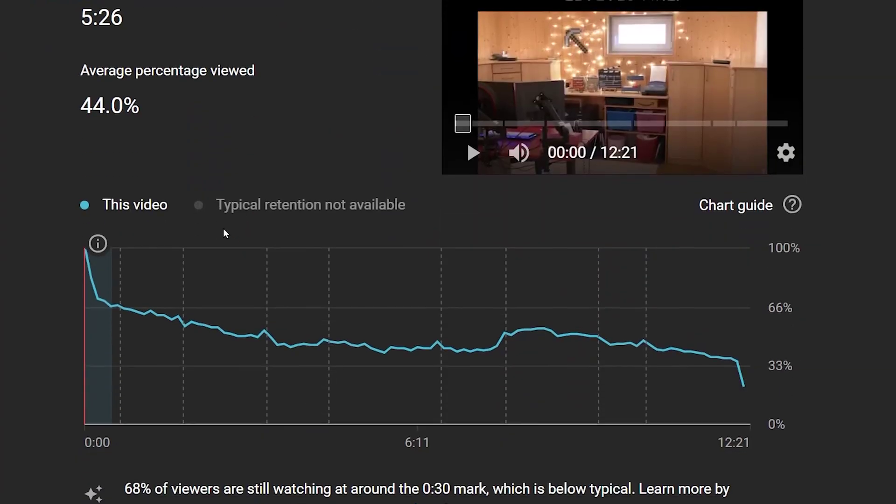
{"action": "scroll", "coordinate": [175, 217], "scroll_direction": "down", "scroll_amount": 4}
{"action": "scroll", "coordinate": [140, 175], "scroll_direction": "up", "scroll_amount": 3}
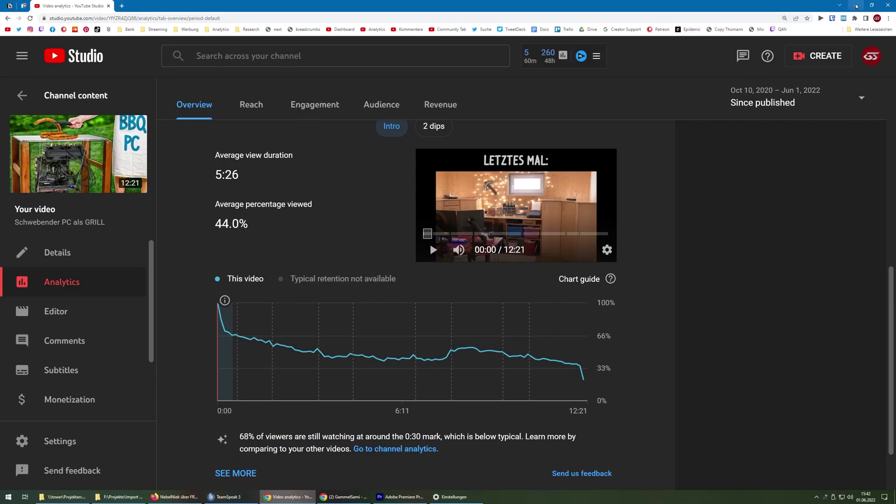
Step: Minimize Chrome to bring the open Premiere Pro project into view
{"action": "left_click", "coordinate": [855, 5]}
{"action": "left_click_drag", "start_coordinate": [371, 292], "coordinate": [646, 328]}
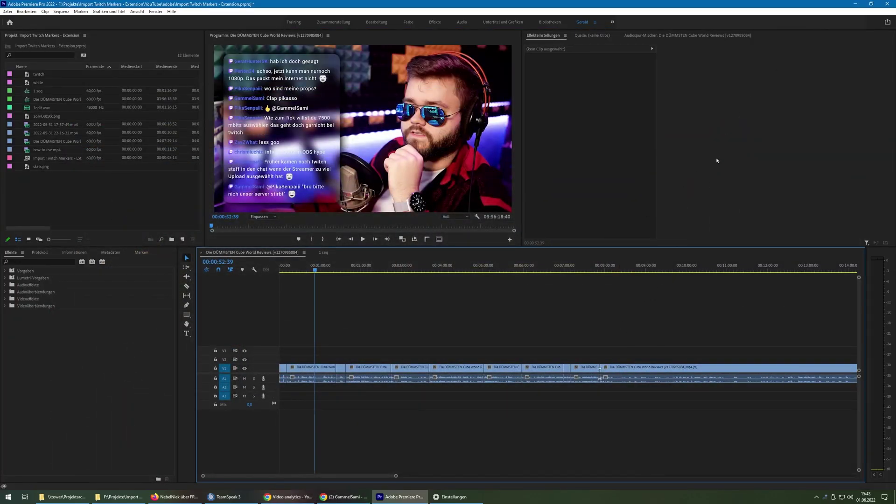
Step: Open the highlighter for the June 1 past broadcast and show its data download options
{"action": "left_click", "coordinate": [345, 497]}
{"action": "left_click_drag", "start_coordinate": [640, 116], "coordinate": [449, 3]}
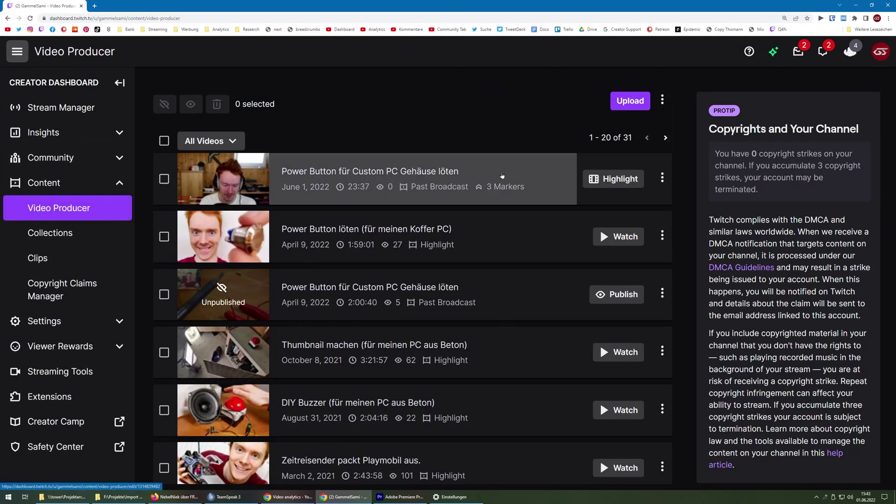
{"action": "left_click", "coordinate": [615, 184]}
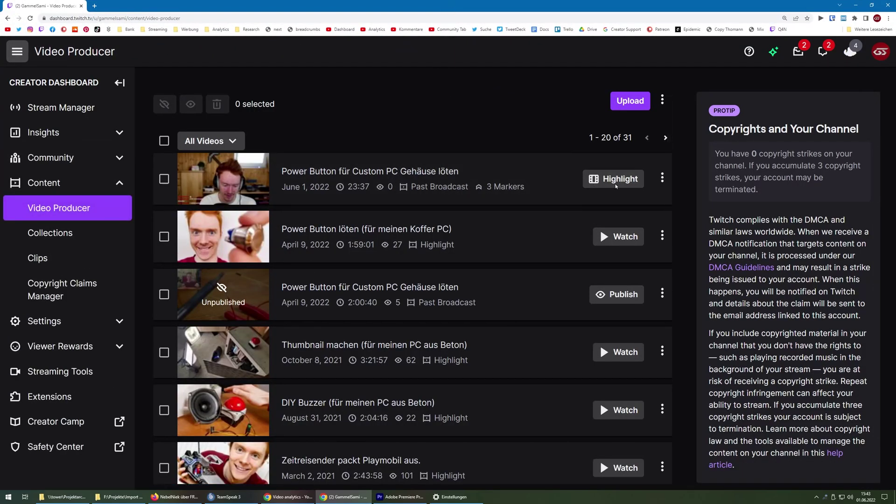
{"action": "left_click", "coordinate": [850, 429]}
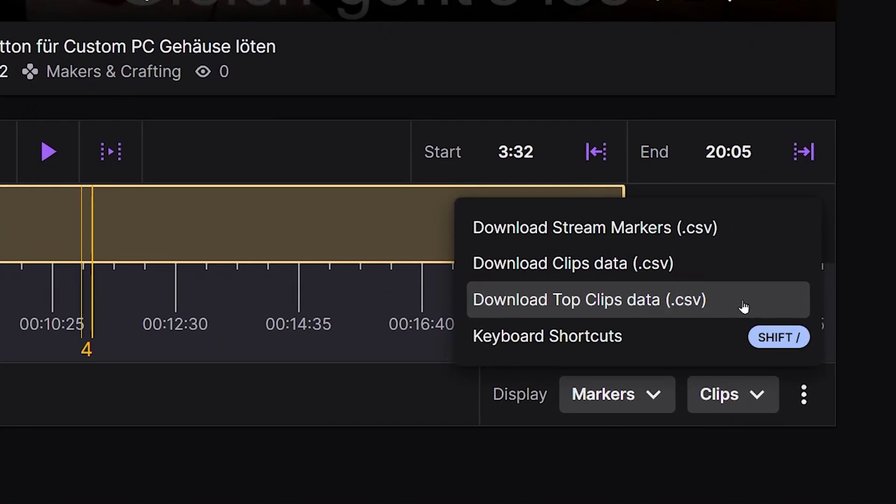
Step: Download the top clips CSV and load clips.csv and marker.csv into Import Twitch Markers
{"action": "left_click", "coordinate": [743, 307]}
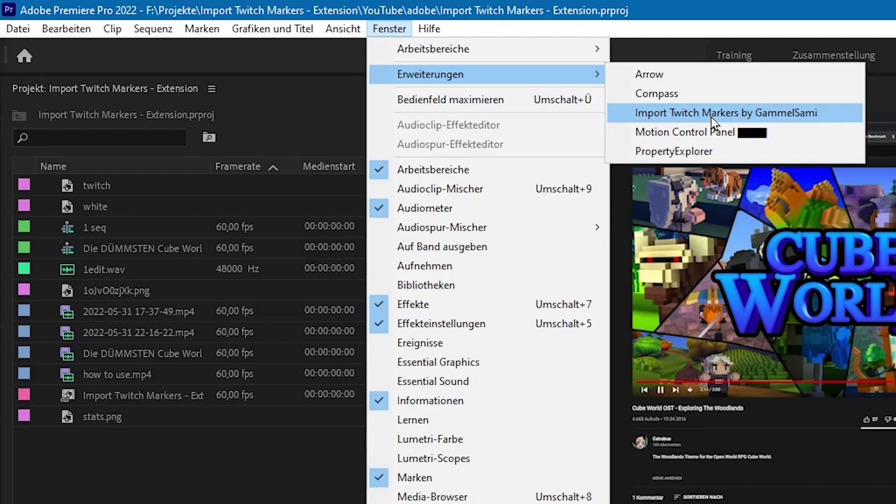
{"action": "left_click", "coordinate": [712, 117]}
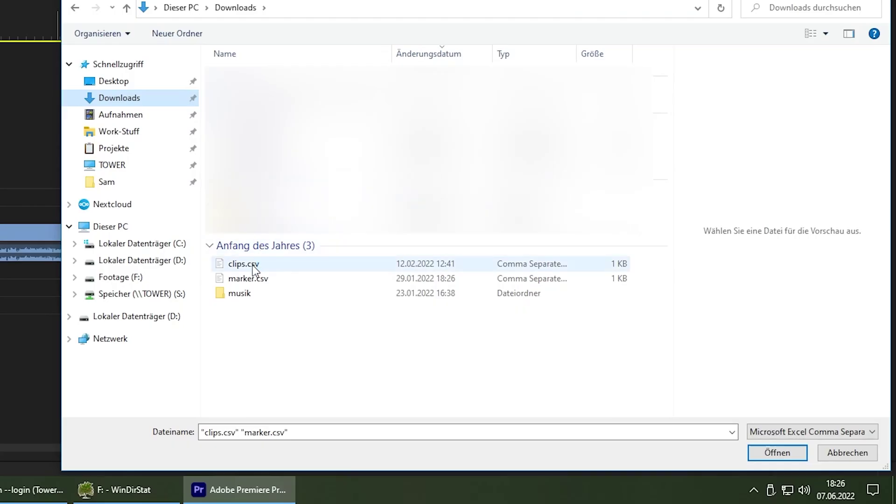
{"action": "left_click", "coordinate": [252, 266]}
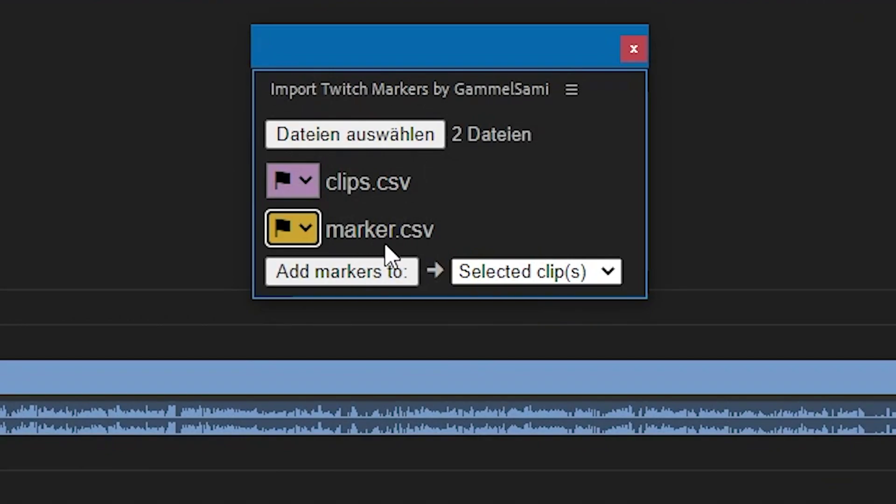
Step: Add the imported Twitch markers to the selected stream clip on the timeline
{"action": "left_click", "coordinate": [525, 275]}
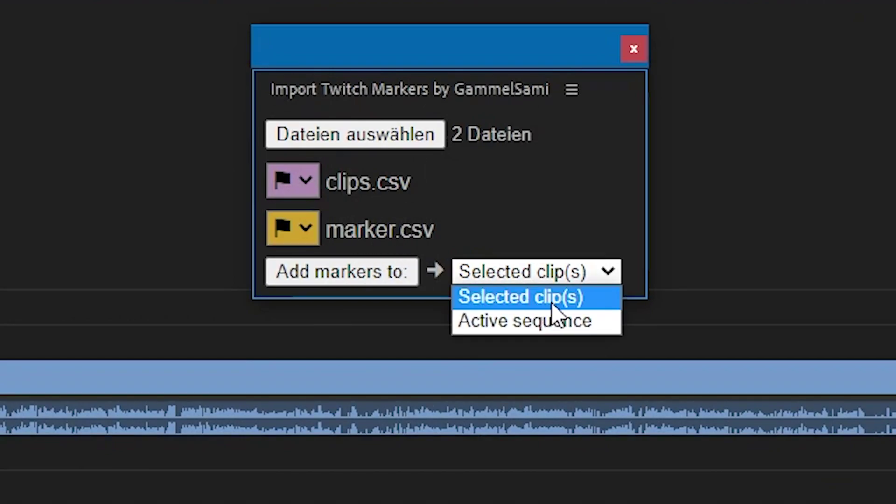
{"action": "left_click", "coordinate": [589, 296]}
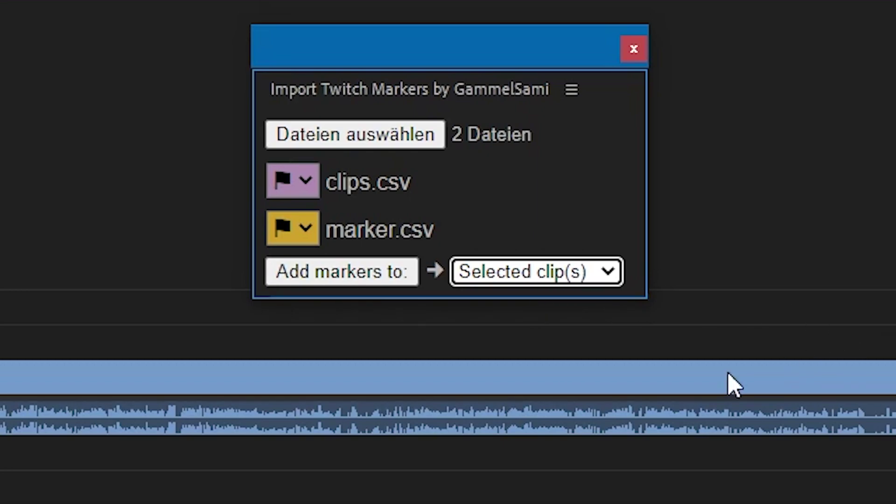
{"action": "left_click", "coordinate": [411, 392]}
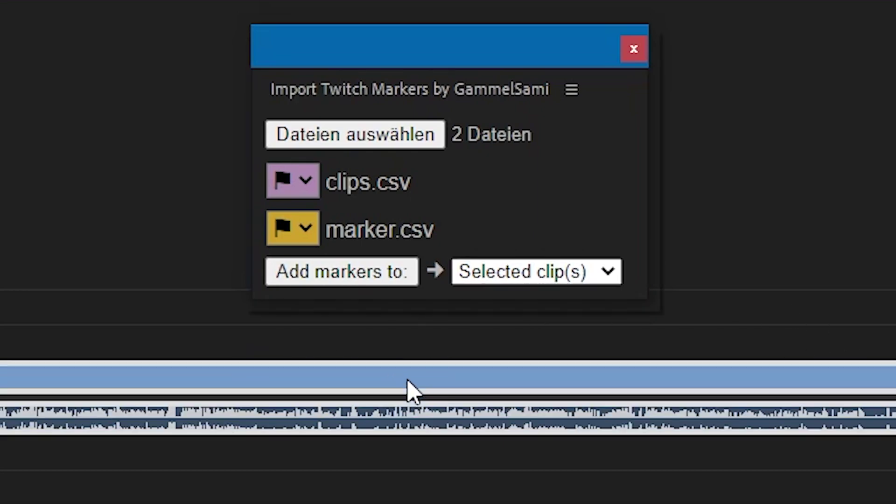
{"action": "left_click", "coordinate": [352, 287]}
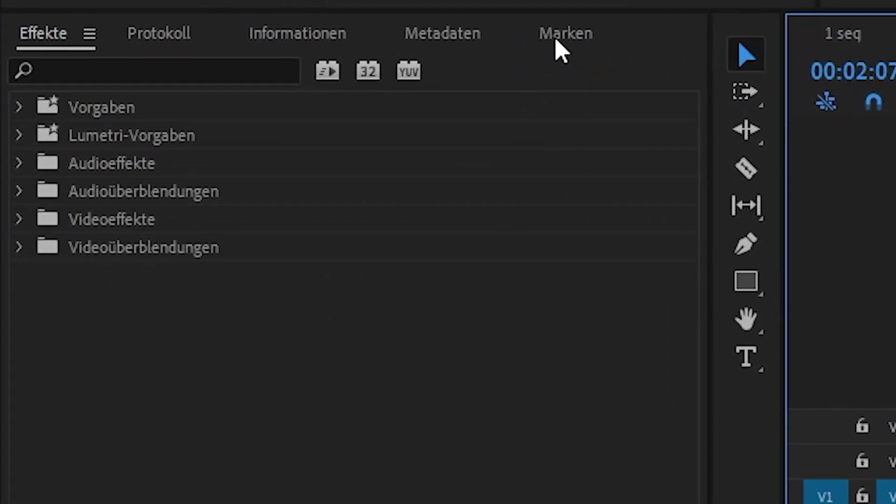
Step: Review the imported markers in the Marken panel and close the import markers panel
{"action": "left_click", "coordinate": [564, 35]}
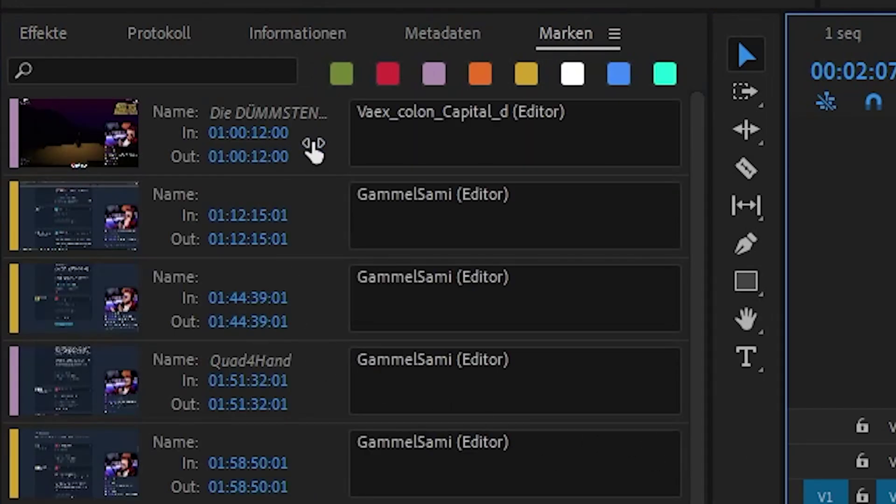
{"action": "scroll", "coordinate": [522, 385], "scroll_direction": "down", "scroll_amount": 3}
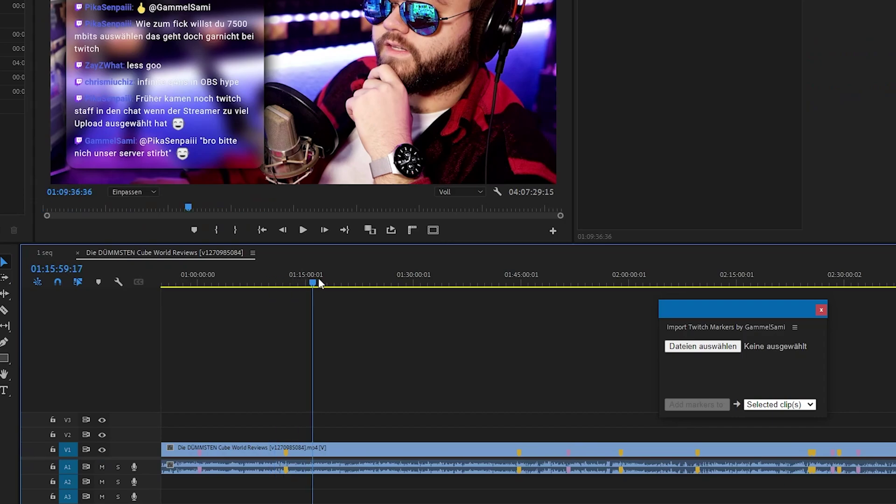
{"action": "left_click_drag", "start_coordinate": [319, 280], "coordinate": [589, 292]}
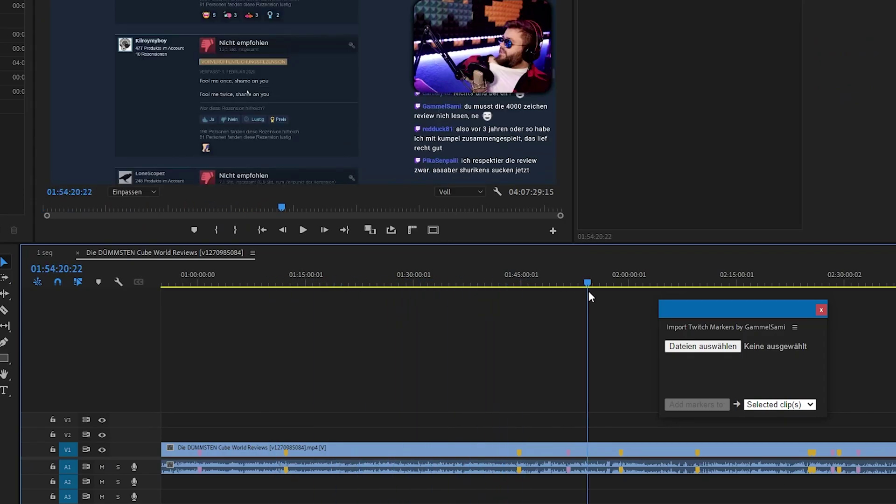
{"action": "left_click", "coordinate": [822, 309]}
{"action": "left_click", "coordinate": [390, 281]}
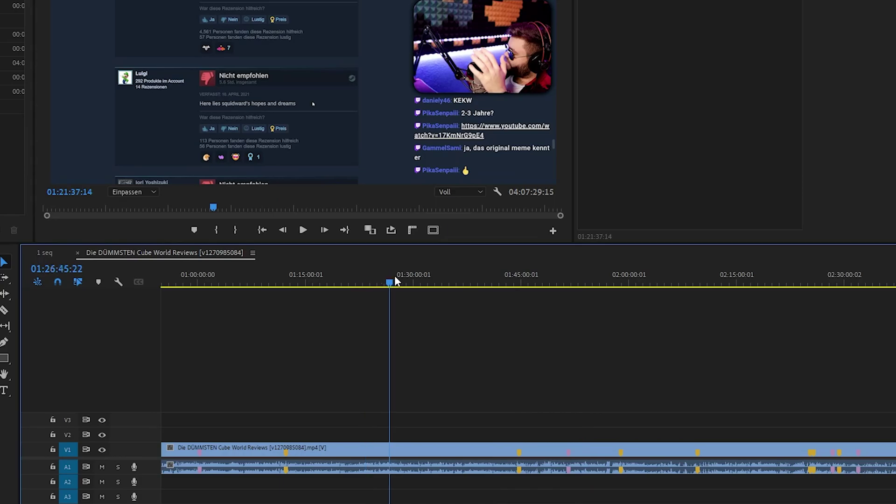
{"action": "left_click_drag", "start_coordinate": [394, 280], "coordinate": [467, 280]}
Step: Cut the stream clip with the Razor tool at about 01:49 and 01:51
{"action": "key", "text": "="}
{"action": "mouse_move", "coordinate": [535, 287]}
{"action": "left_mouse_down"}
{"action": "mouse_move", "coordinate": [518, 278]}
{"action": "mouse_move", "coordinate": [561, 284]}
{"action": "left_mouse_up"}
{"action": "key", "text": "ctrl+k"}
{"action": "key", "text": "c"}
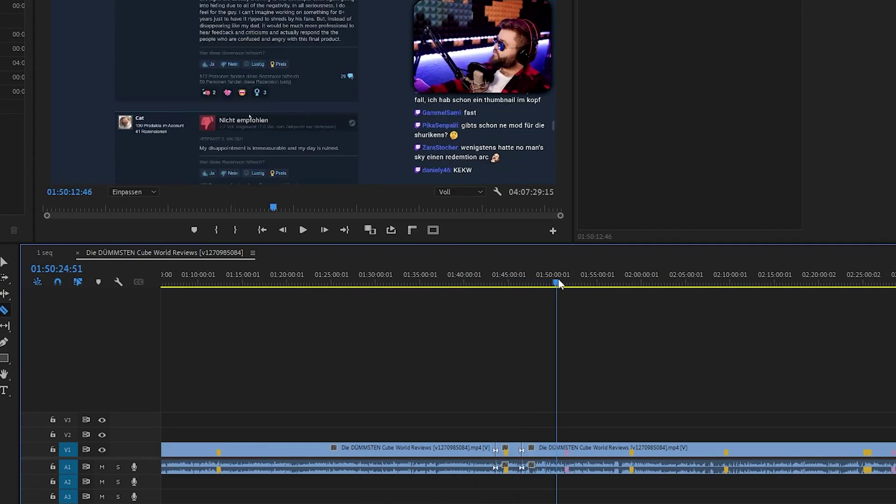
{"action": "key", "text": "Up"}
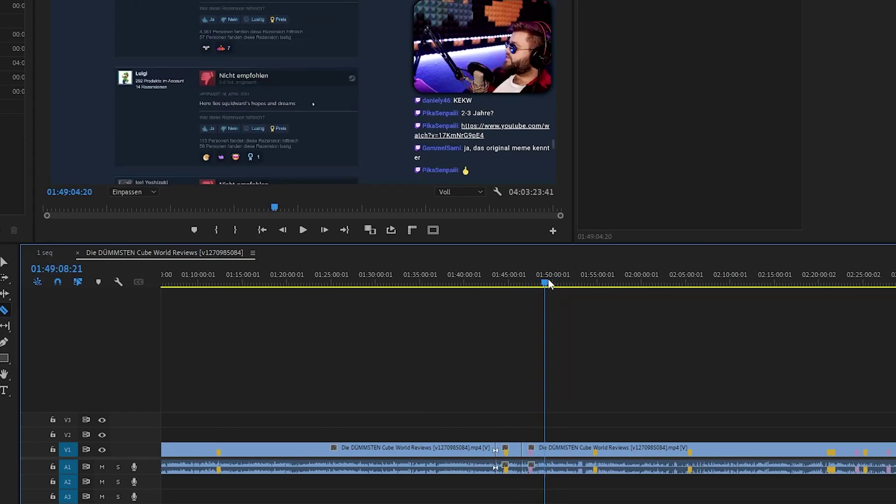
{"action": "left_click_drag", "start_coordinate": [524, 278], "coordinate": [566, 279]}
{"action": "key", "text": "ctrl+k"}
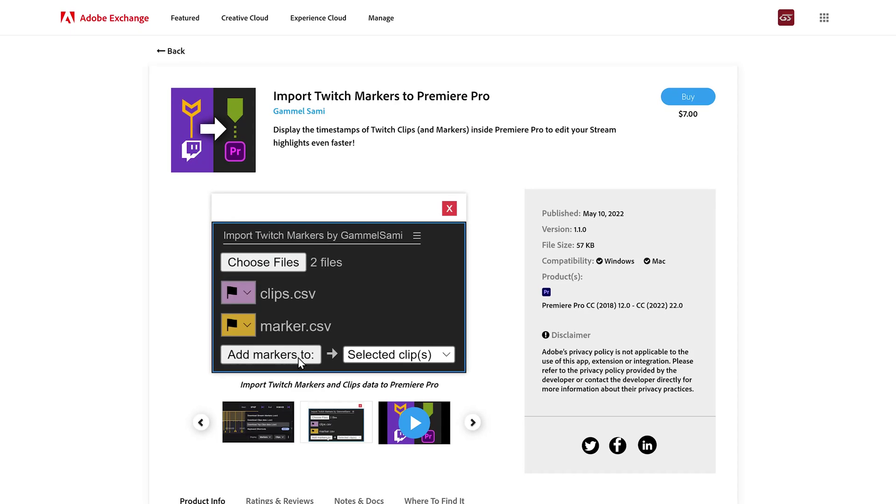